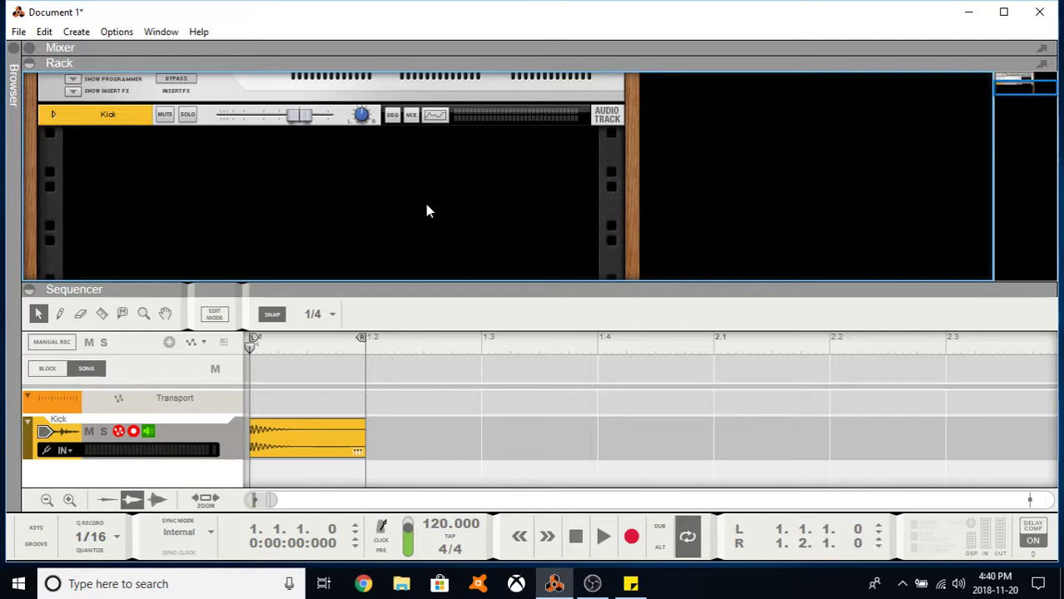
Scroll the rack to bring the Kick audio track's device into view
scroll(407, 204, "up", 5)
scroll(401, 208, "down", 3)
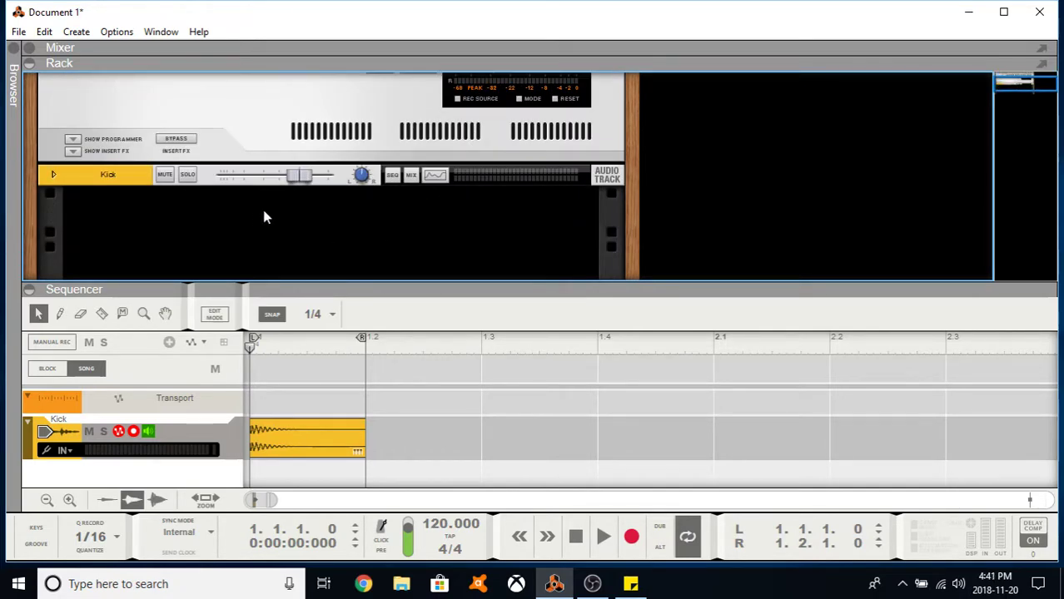
left_click(54, 174)
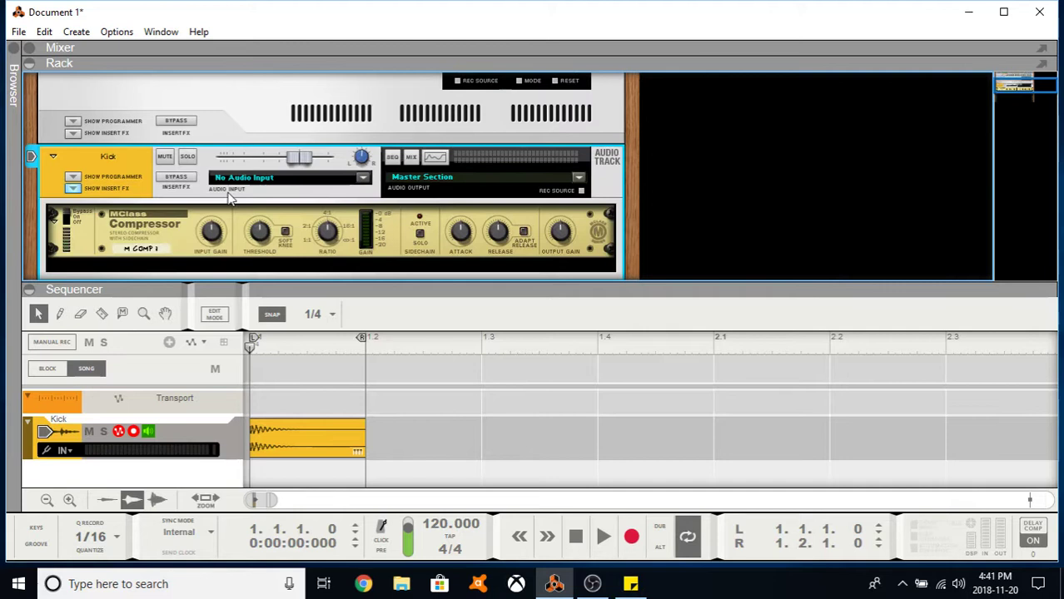
scroll(156, 181, "down", 2)
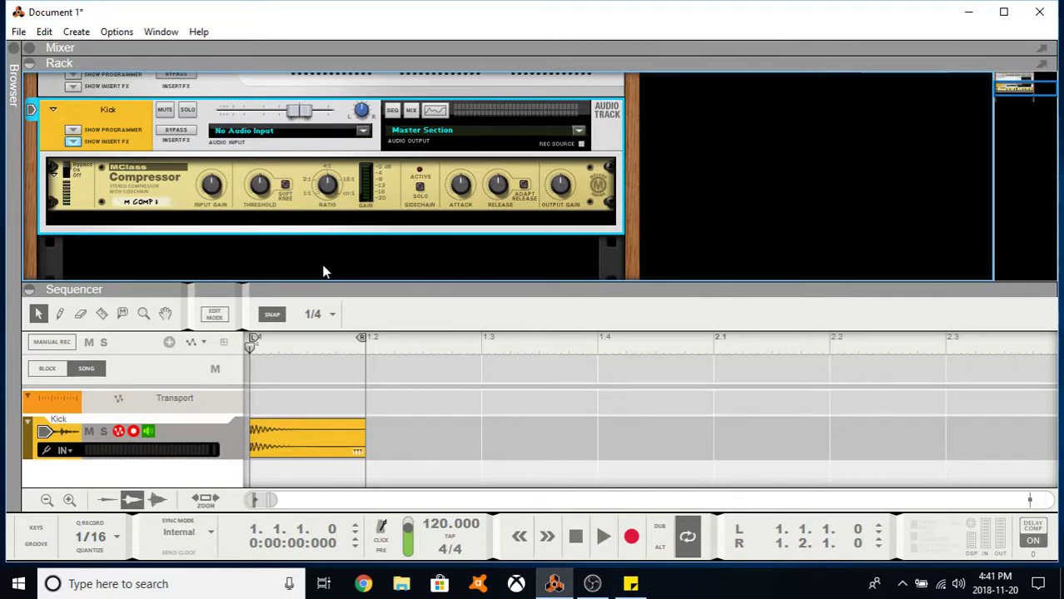
key("space")
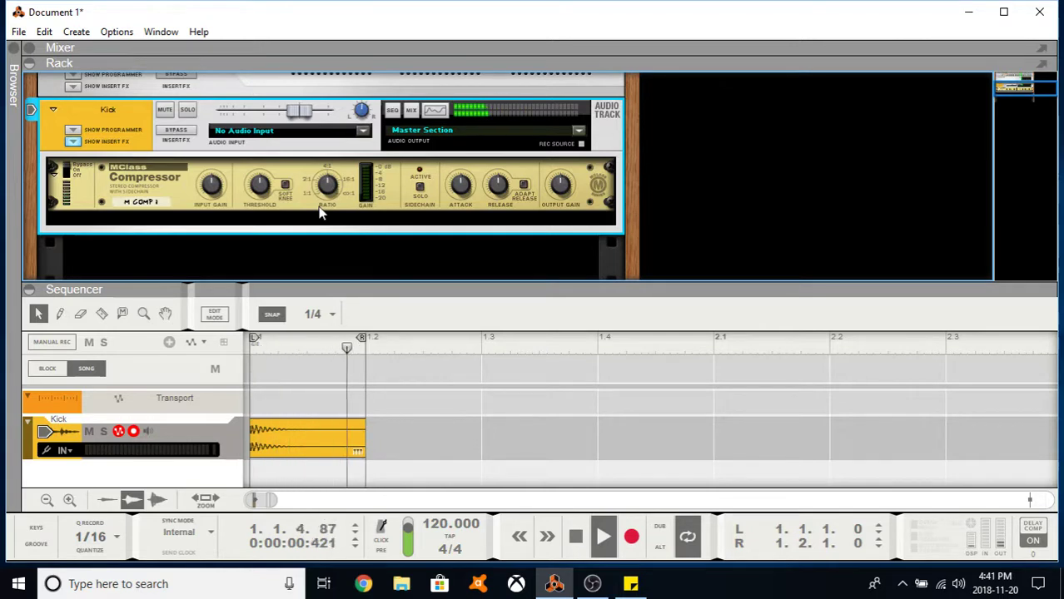
key("space")
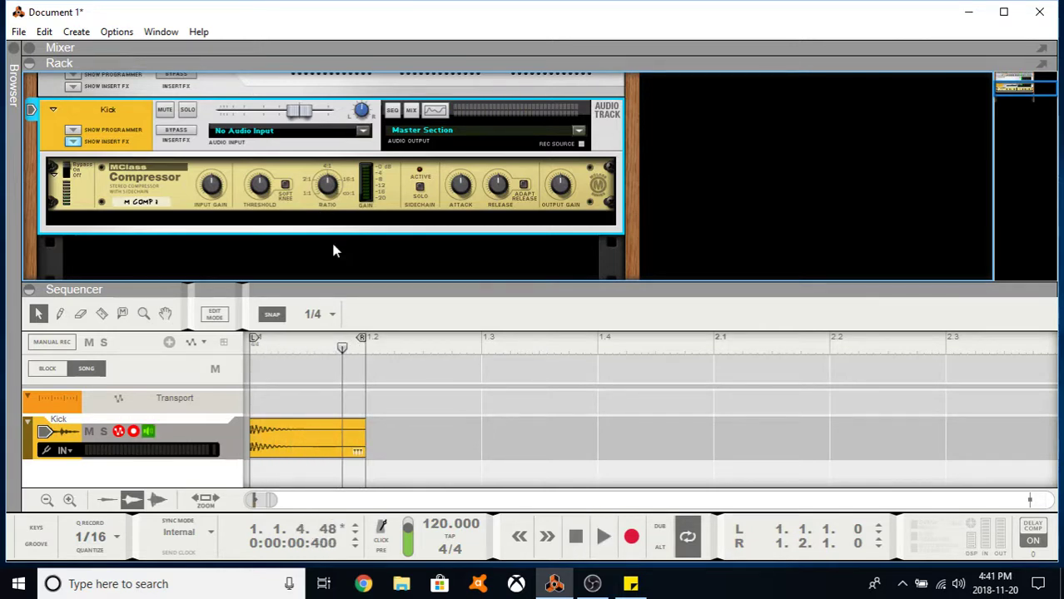
left_click(251, 344)
scroll(427, 228, "up", 2)
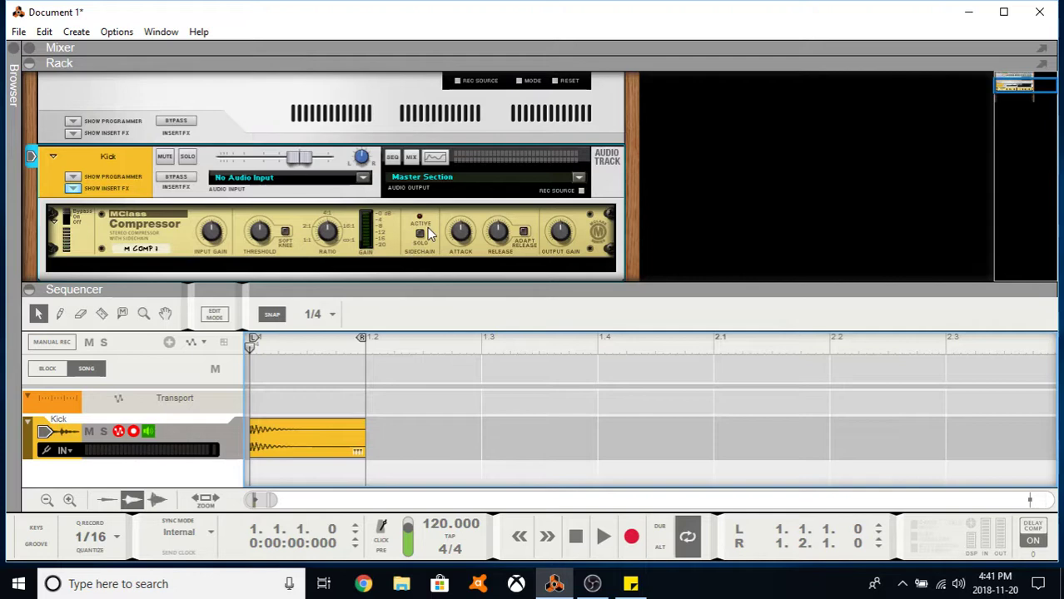
left_click(436, 158)
left_click_drag(551, 91, 604, 87)
key("space")
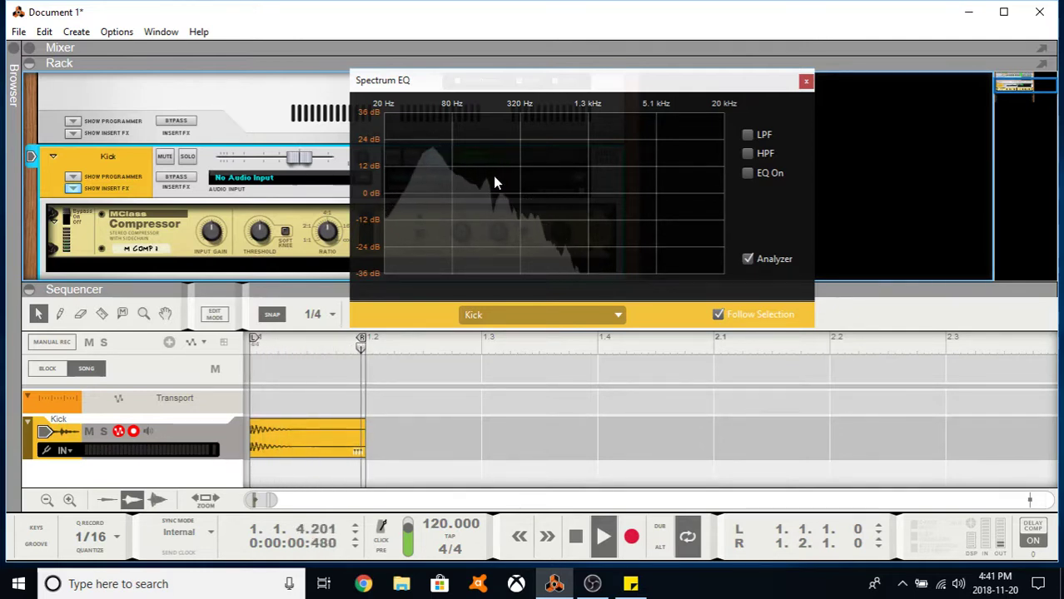
key("space")
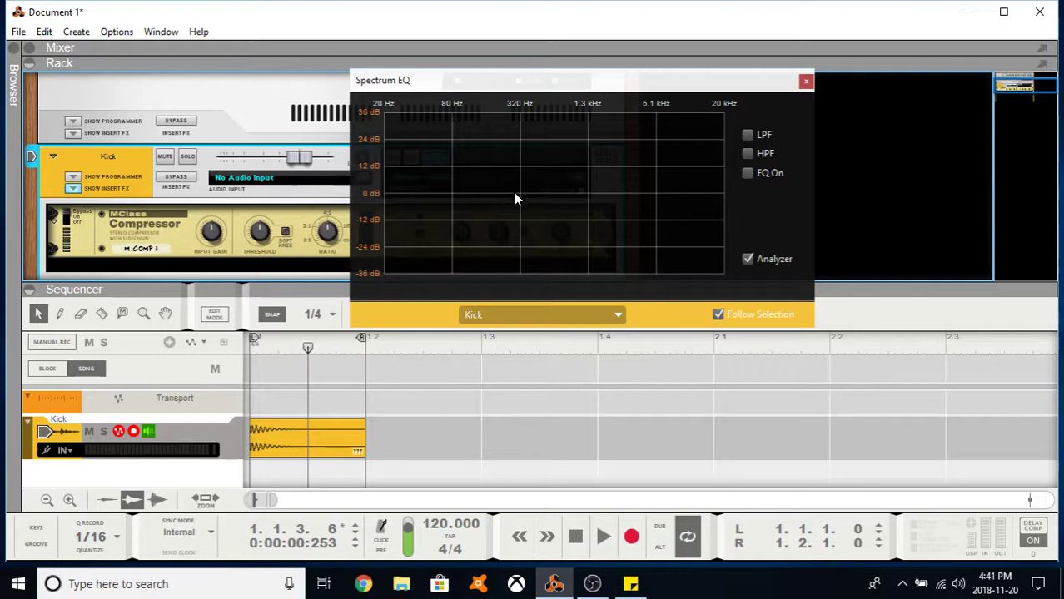
left_click(805, 81)
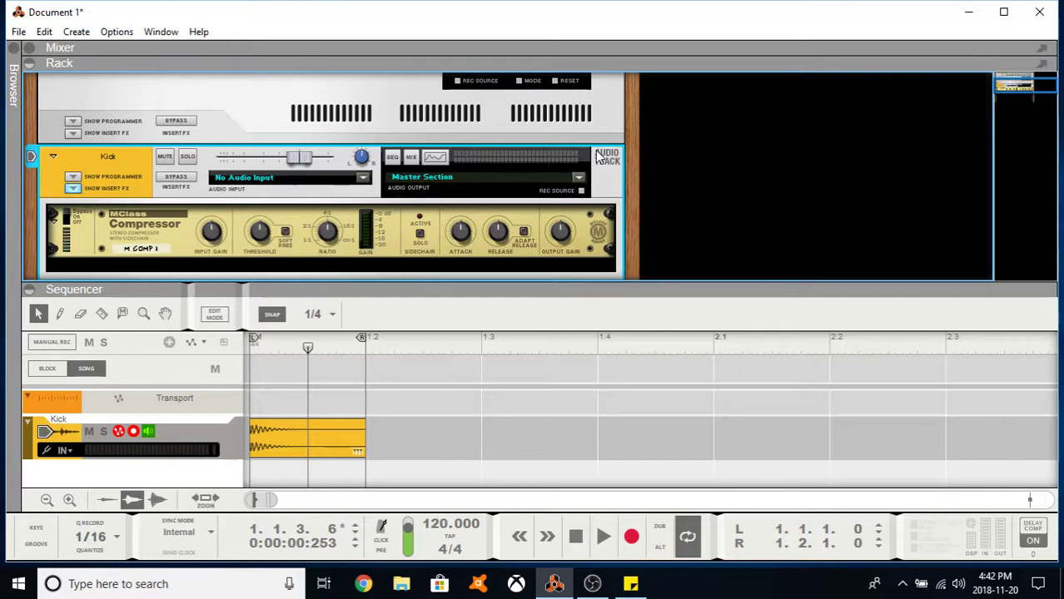
scroll(583, 179, "down", 1)
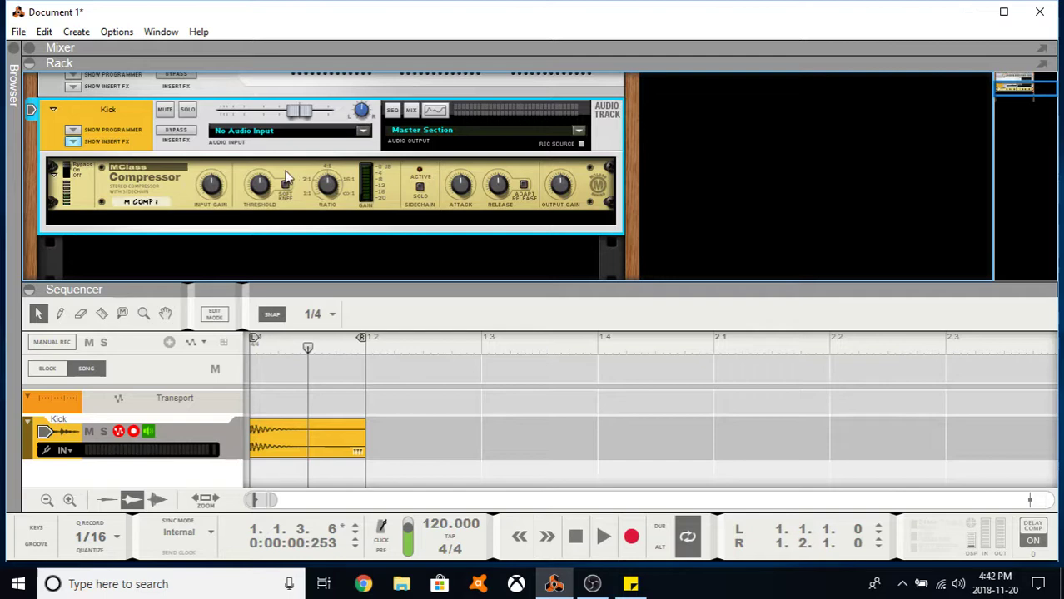
left_click(260, 190)
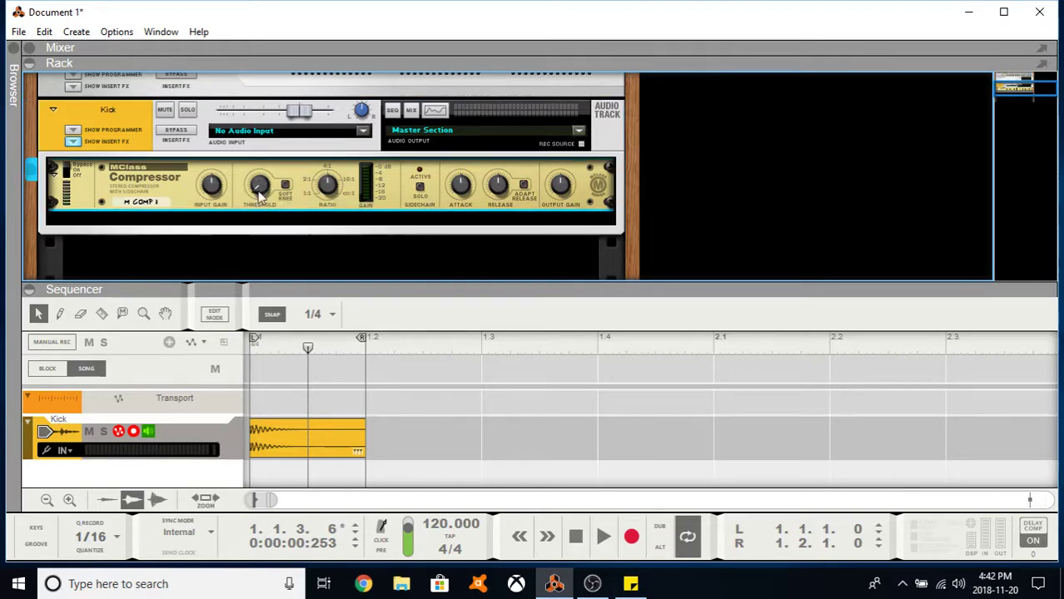
mouse_move(264, 193)
mouse_move(331, 191)
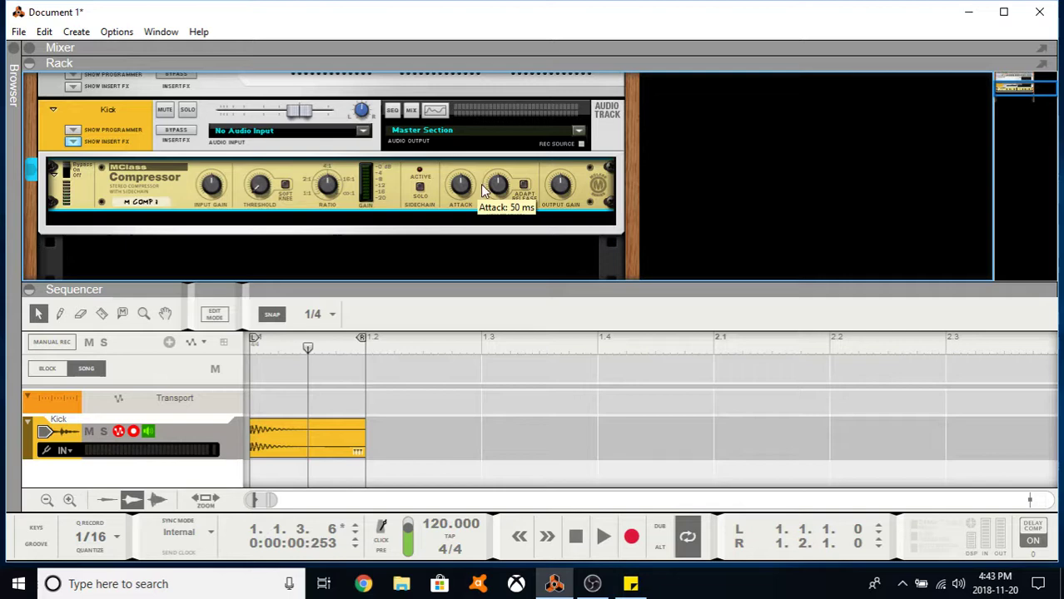
mouse_move(491, 190)
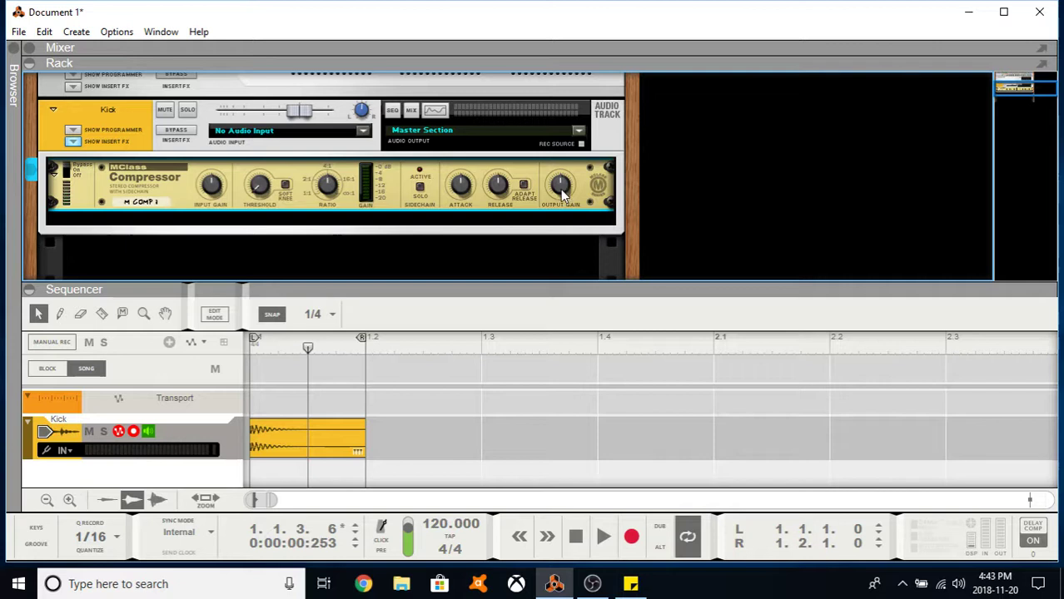
Set the compressor ratio to Infinite:1, attack to 1 ms and release to 50 ms
mouse_move(563, 195)
left_click_drag(329, 188, 335, 167)
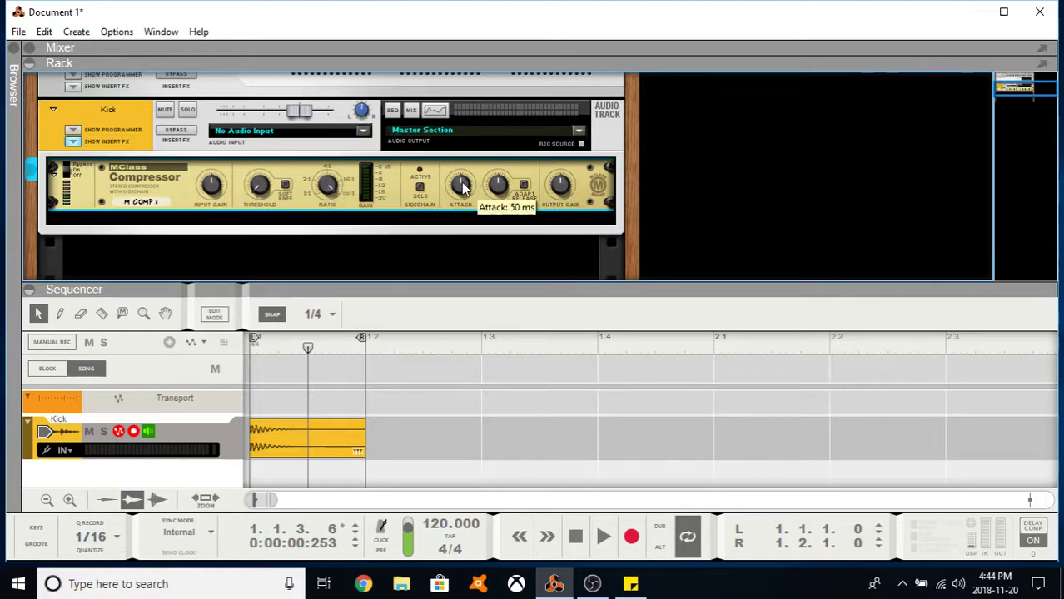
left_click_drag(460, 189, 467, 229)
left_click_drag(494, 190, 500, 200)
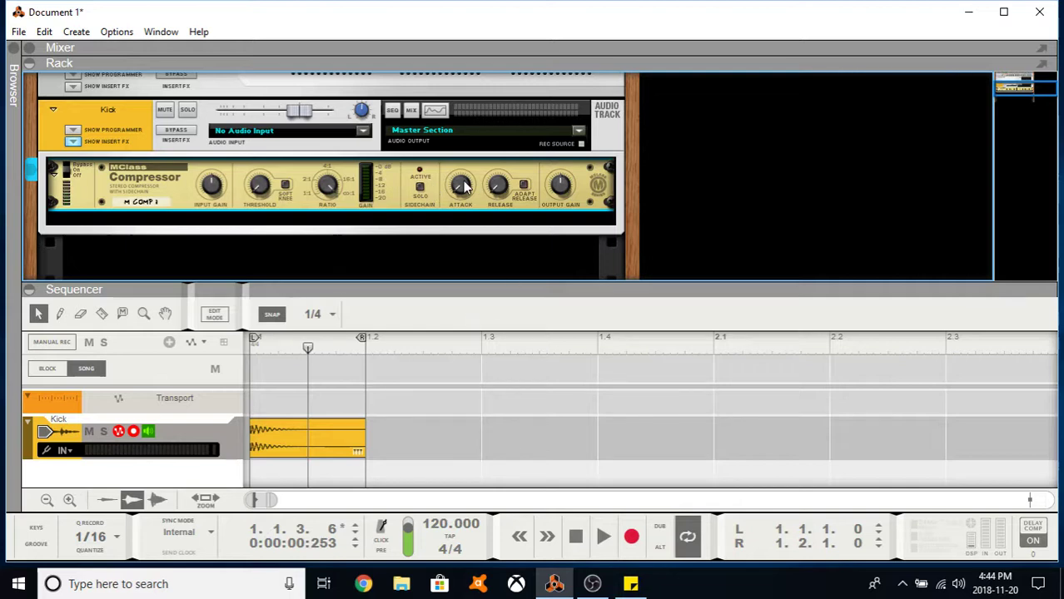
While the kick plays, raise the attack to about 25 ms, ease it back slightly, then stop
mouse_move(464, 187)
key("space")
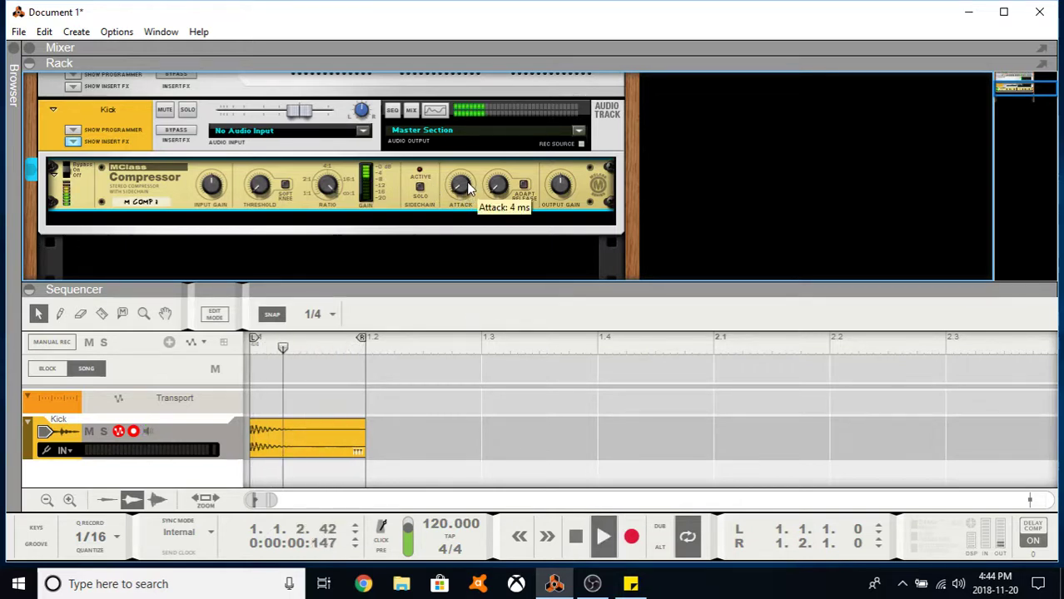
left_click_drag(468, 189, 481, 112)
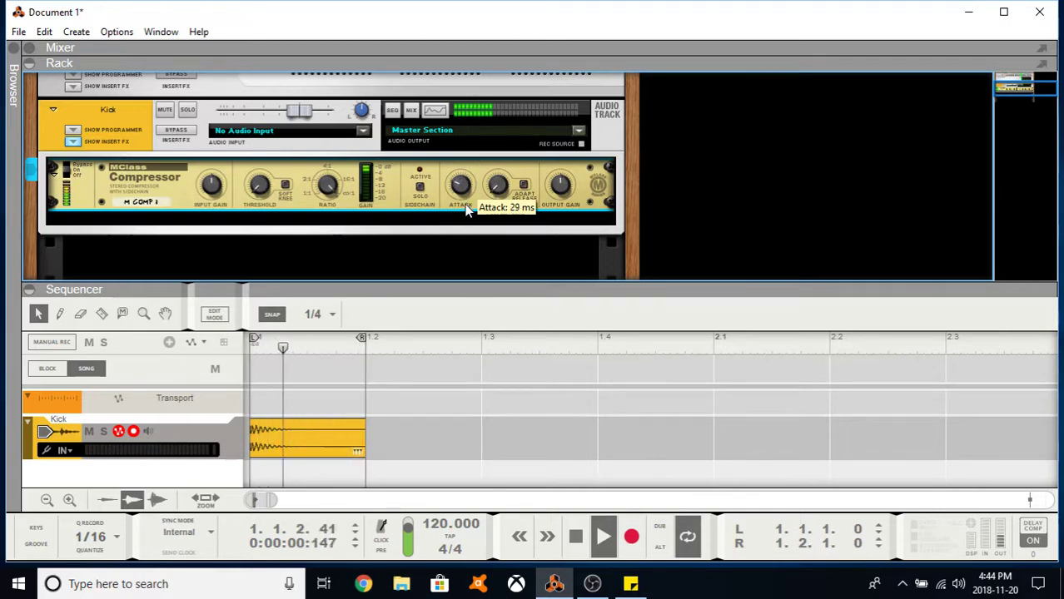
mouse_move(466, 210)
left_mouse_down()
mouse_move(467, 224)
mouse_move(474, 154)
mouse_move(468, 190)
left_mouse_up()
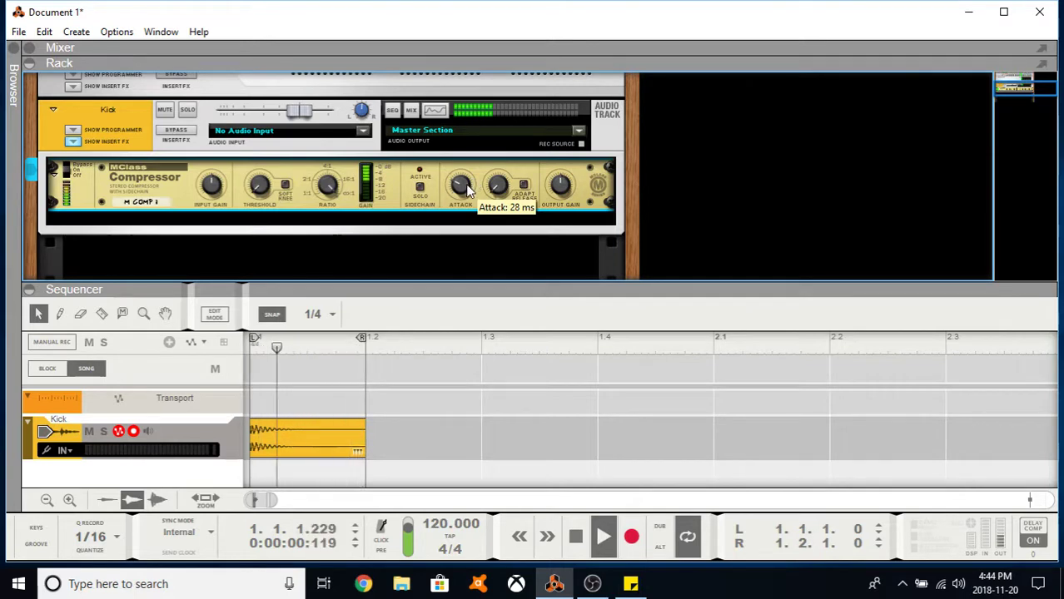
mouse_move(348, 190)
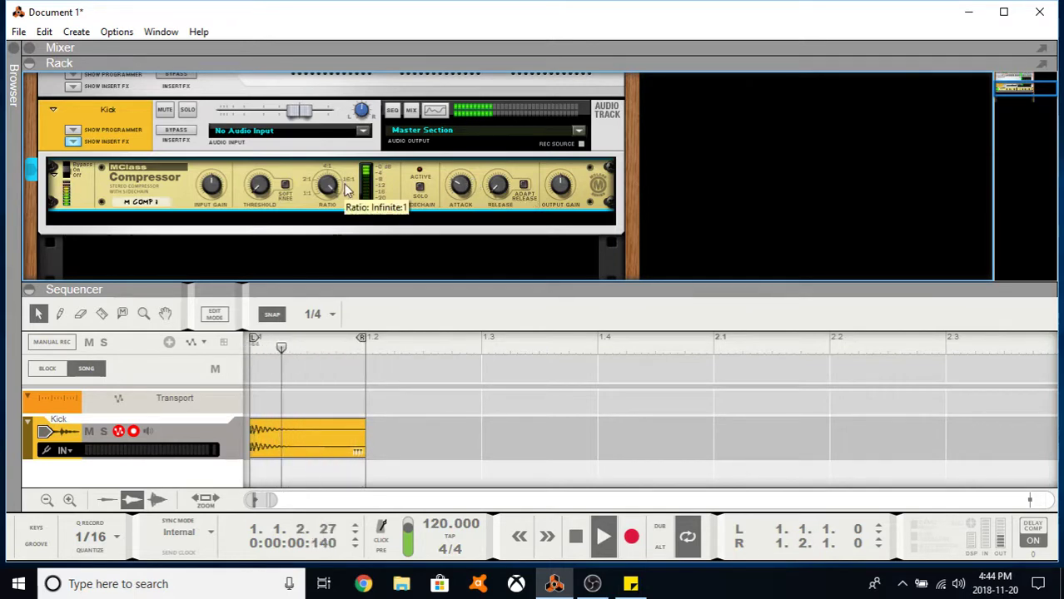
key("space")
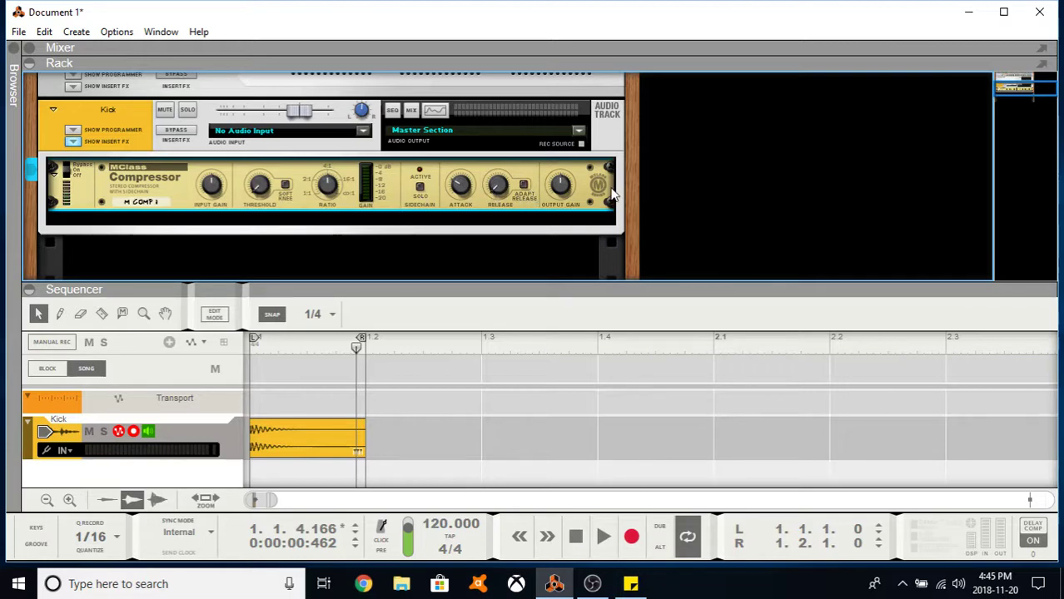
Play the kick to check the -21.5 dB threshold, then return the playhead to bar 1 and replay
scroll(603, 194, "up", 1)
scroll(582, 193, "down", 1)
key("space")
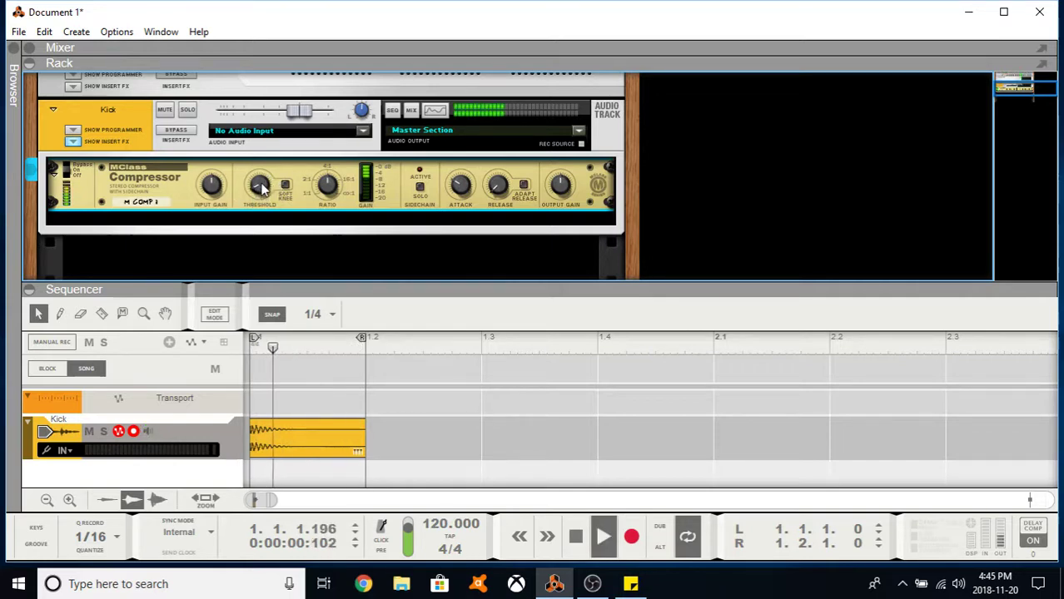
mouse_move(263, 174)
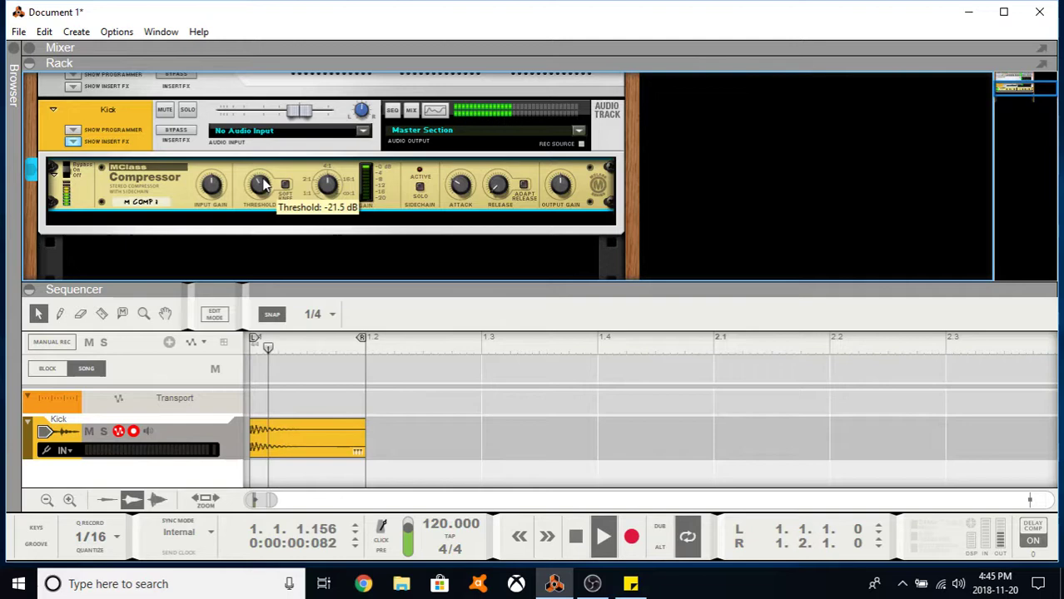
key("space")
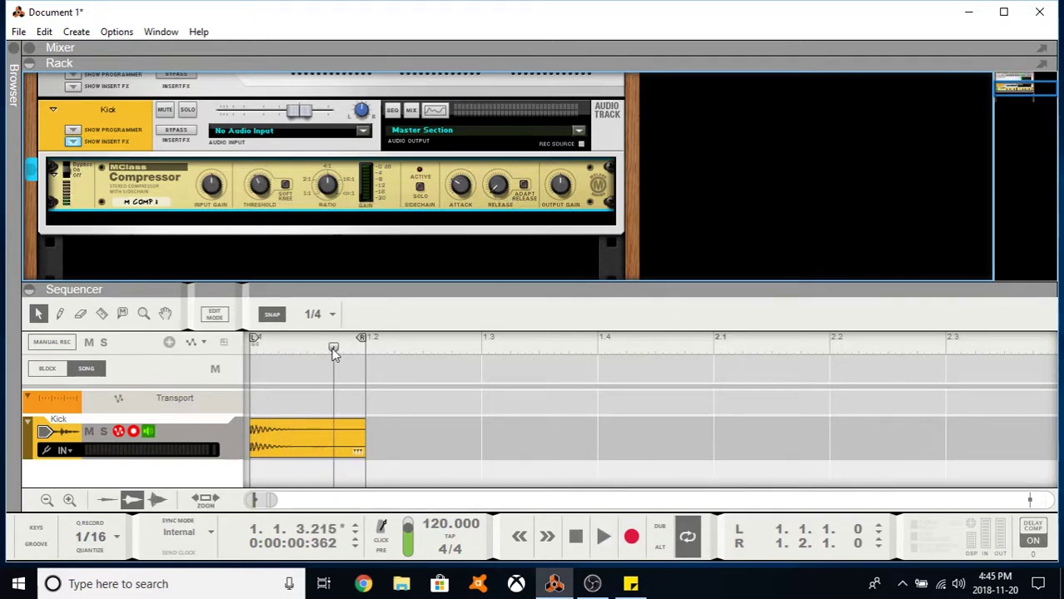
left_click_drag(333, 348, 275, 350)
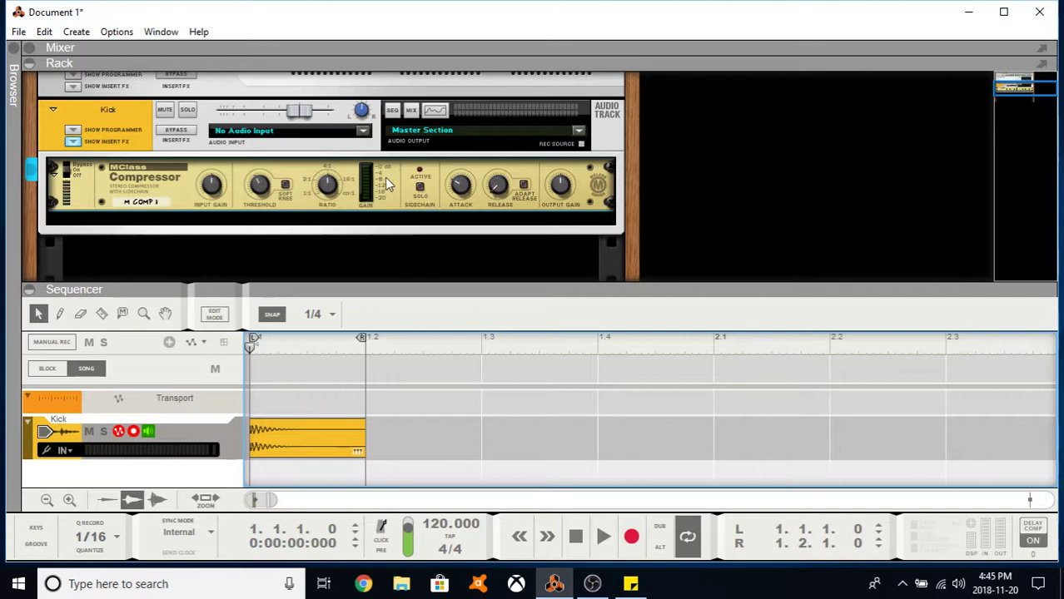
key("space")
With the kick loop playing, lengthen the compressor release, then settle it at about 249 ms
left_click(501, 170)
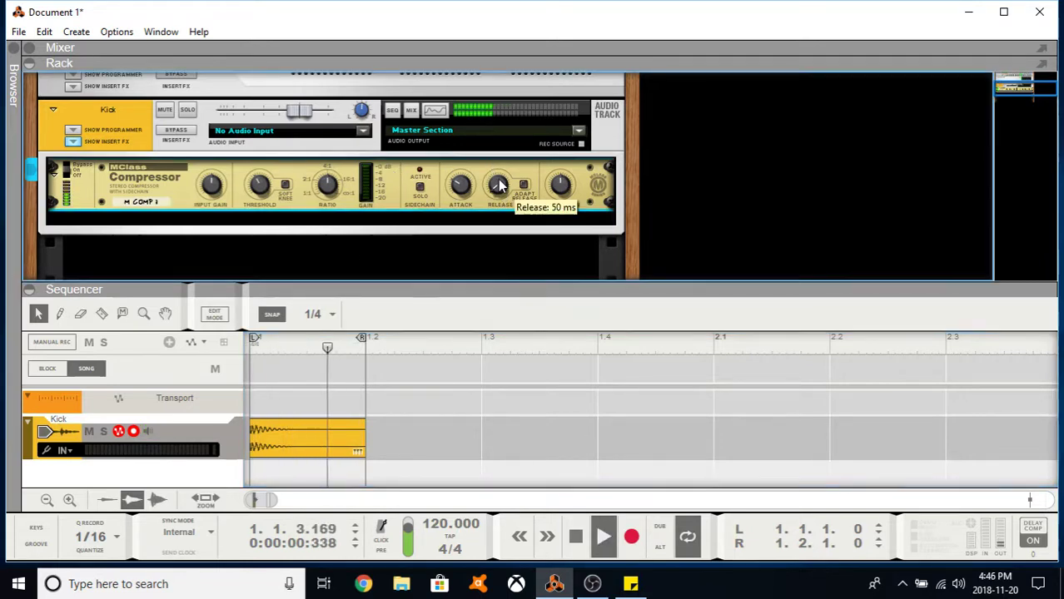
left_click_drag(501, 170, 504, 183)
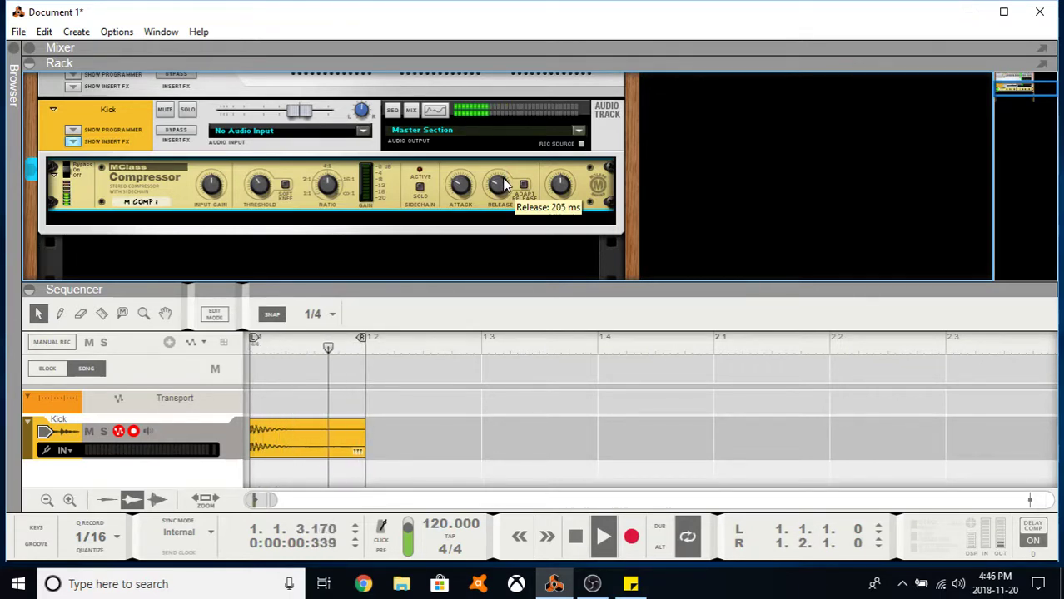
key("space")
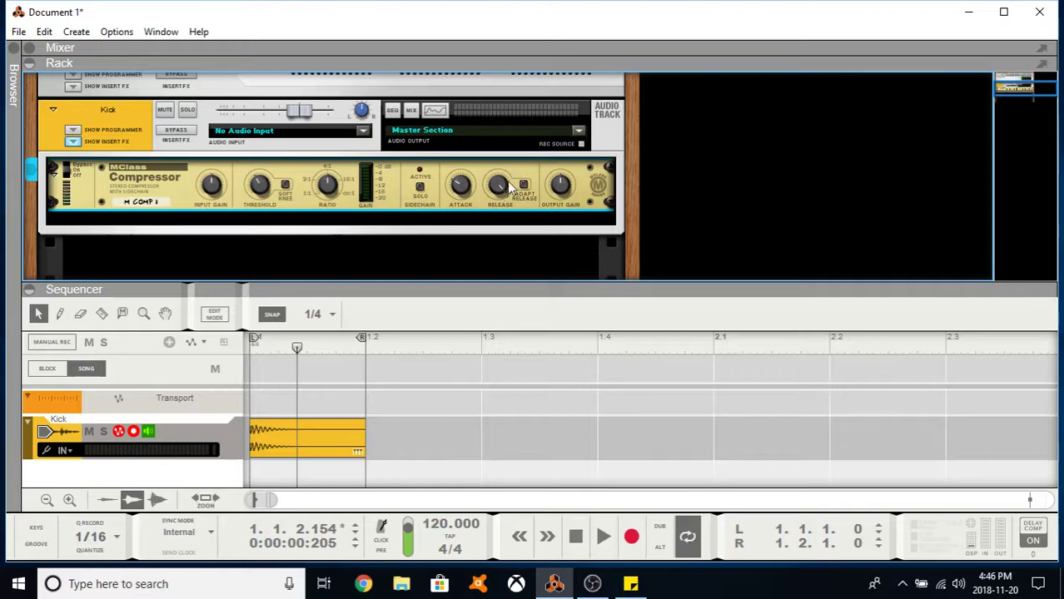
key("space")
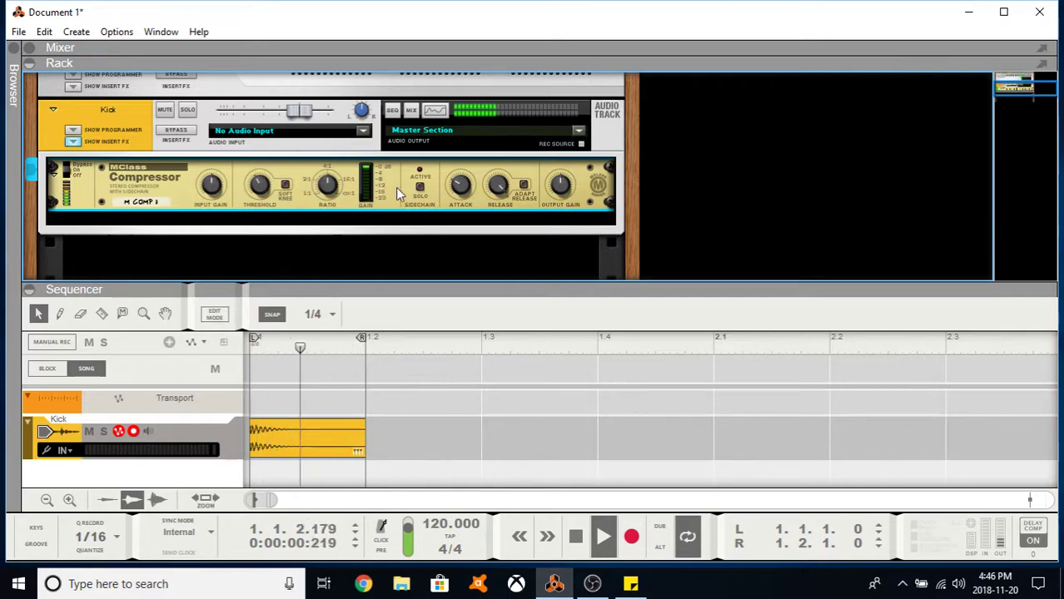
mouse_move(502, 213)
left_click_drag(499, 200, 500, 196)
Stop playback and select the Kick track's MClass Compressor device
key("space")
scroll(456, 203, "up", 1)
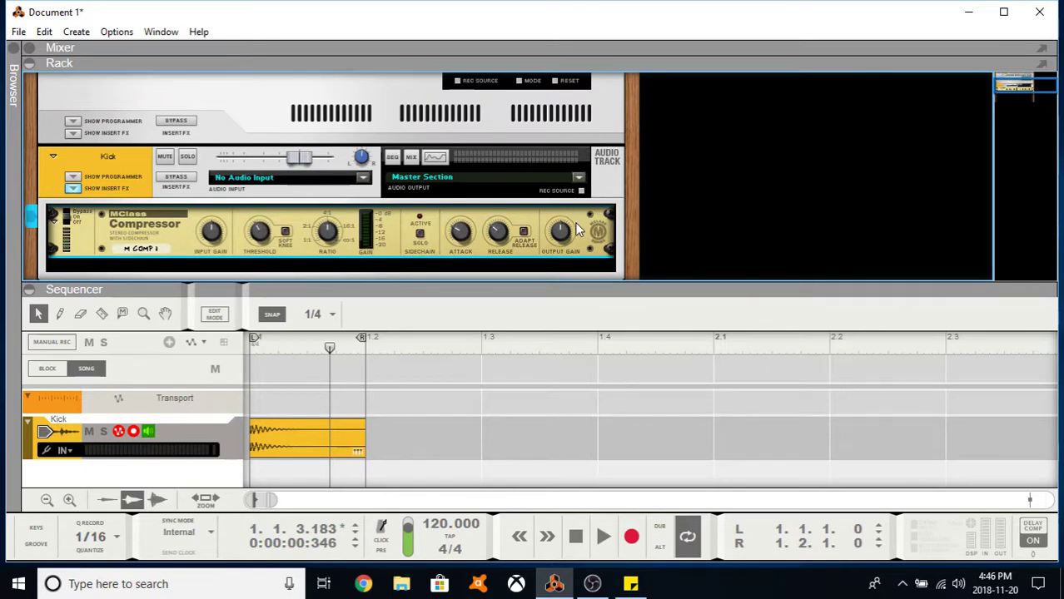
scroll(574, 217, "up", 1)
left_click(580, 188)
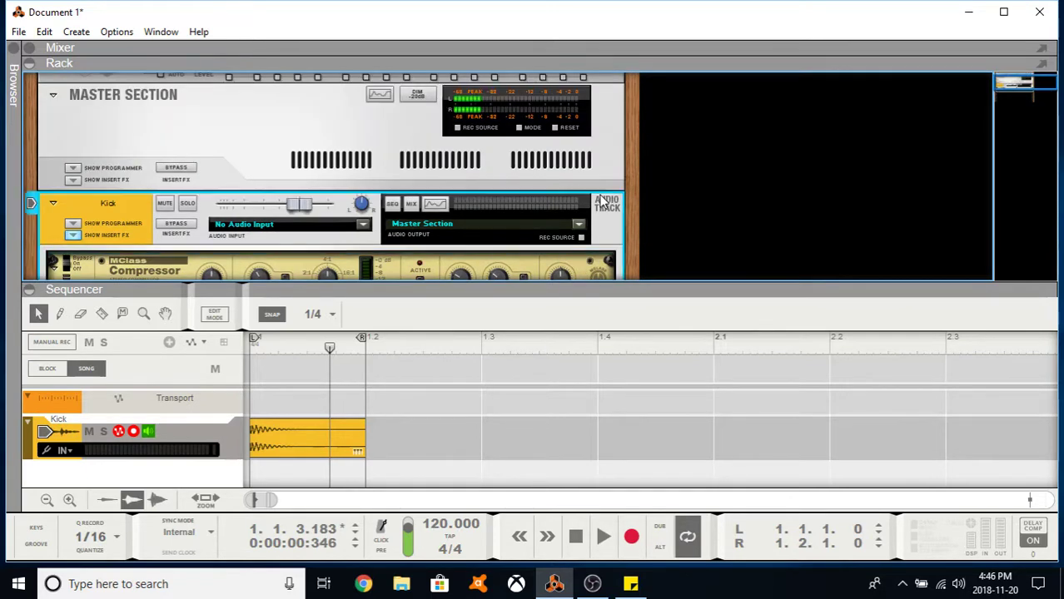
scroll(580, 188, "down", 1)
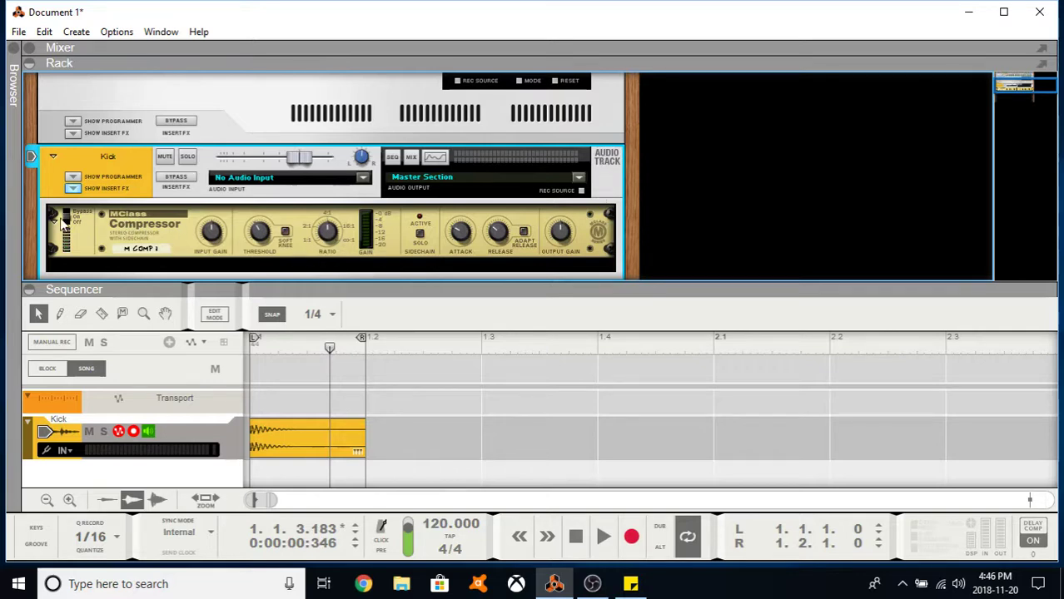
scroll(68, 222, "up", 1)
scroll(230, 176, "down", 1)
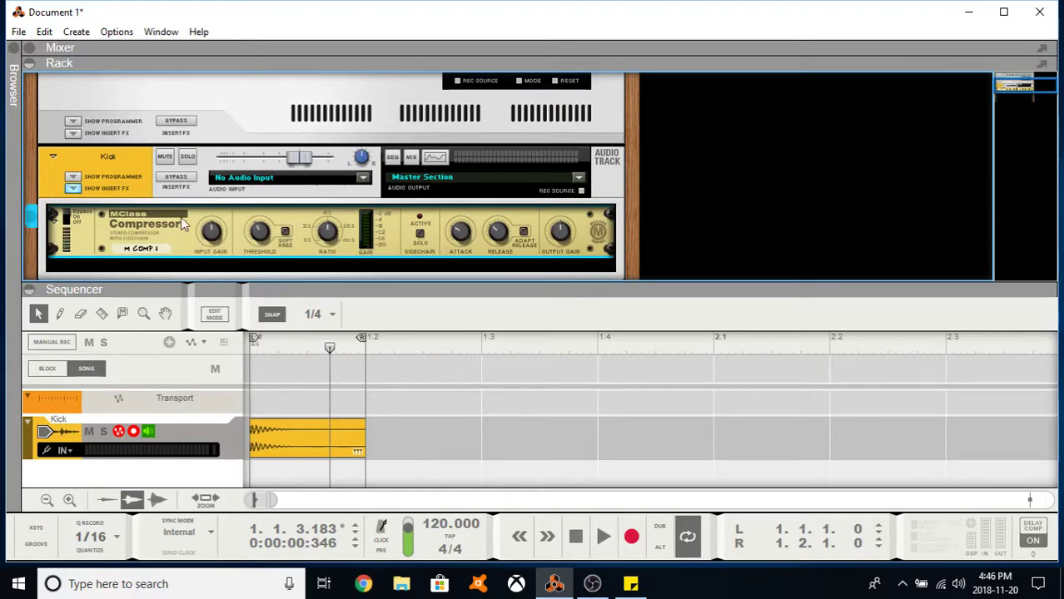
scroll(462, 187, "up", 1)
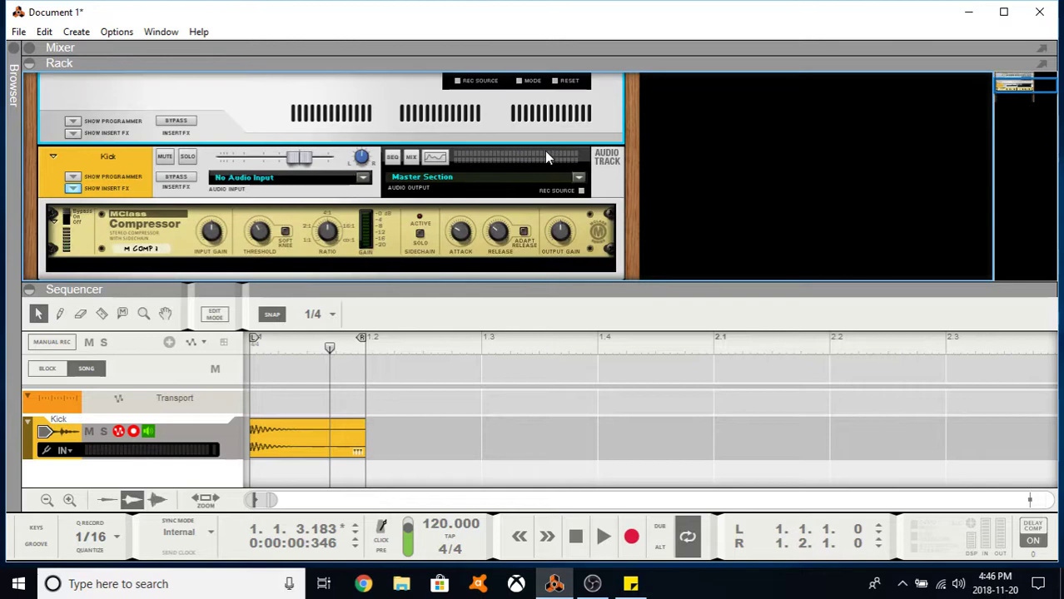
left_click(603, 163)
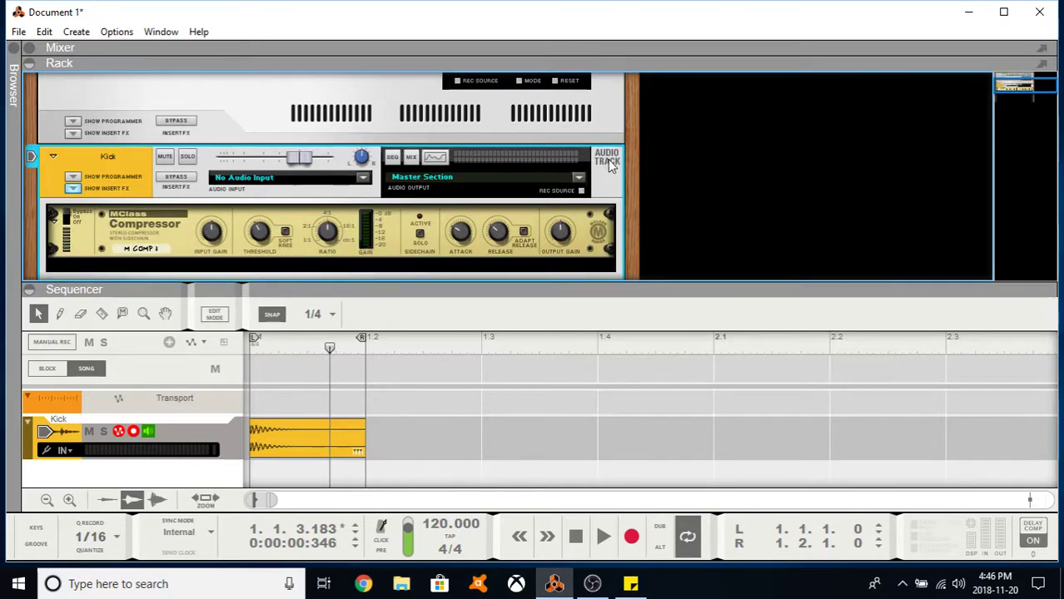
scroll(602, 166, "up", 2)
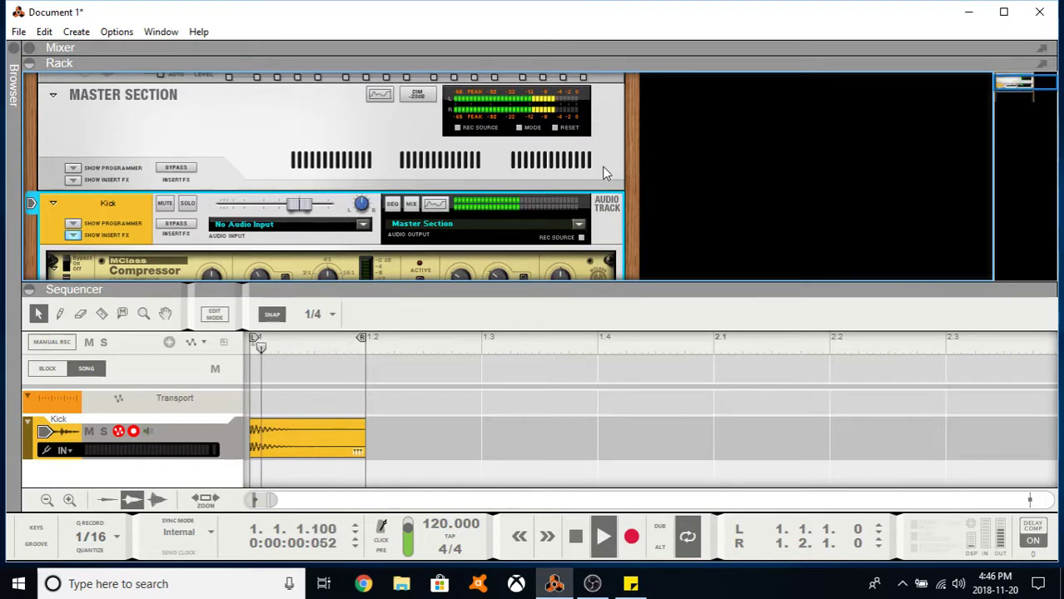
scroll(579, 215, "down", 2)
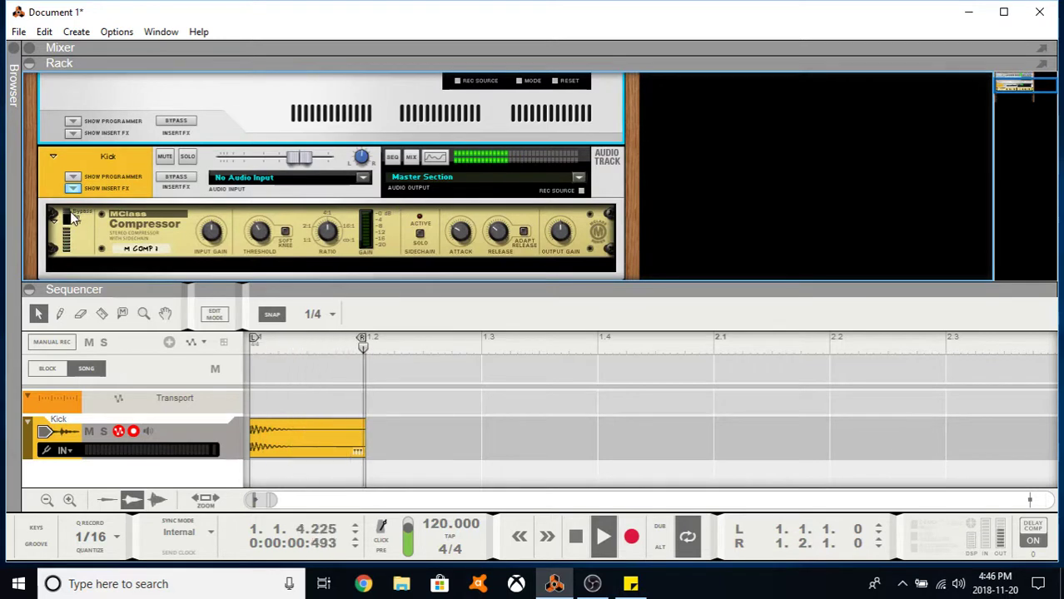
left_click(235, 225)
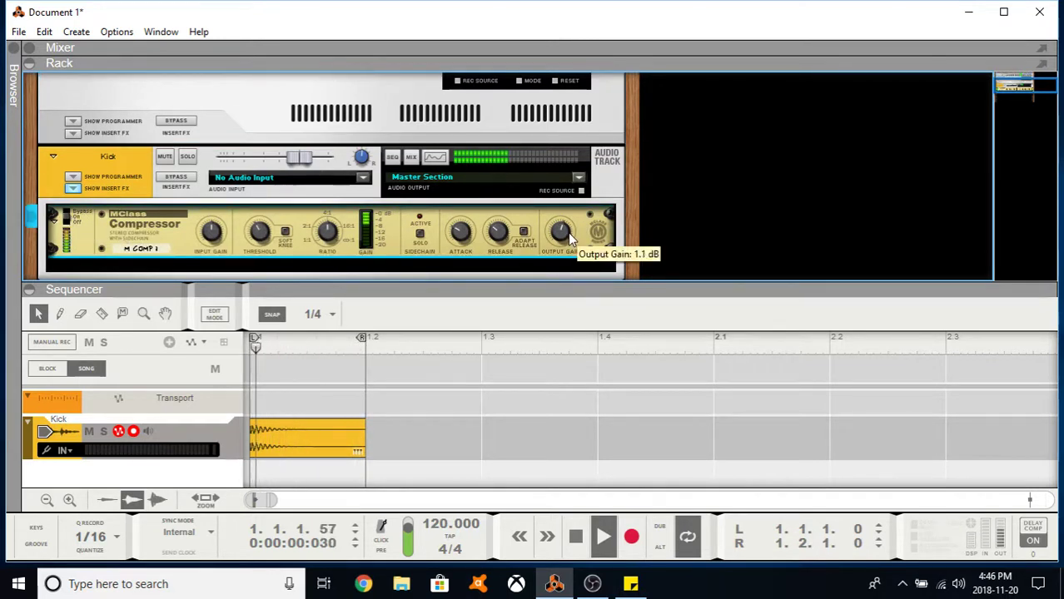
Bypass the compressor to compare against the dry kick, re-enable it, and set output gain to 3.0 dB
left_click(67, 218)
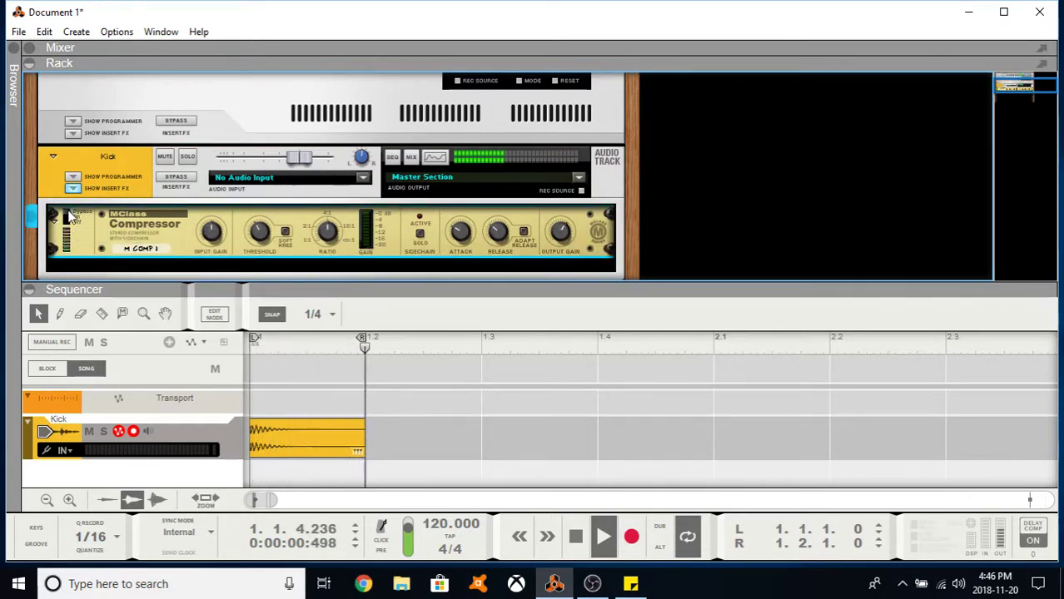
left_click(67, 218)
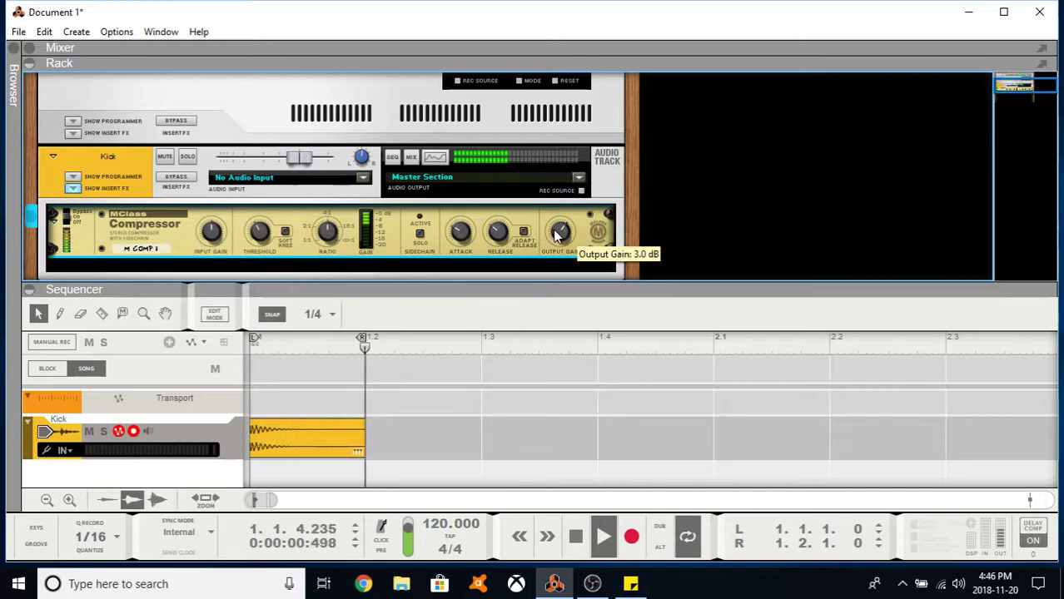
scroll(556, 233, "up", 2)
scroll(556, 183, "down", 1)
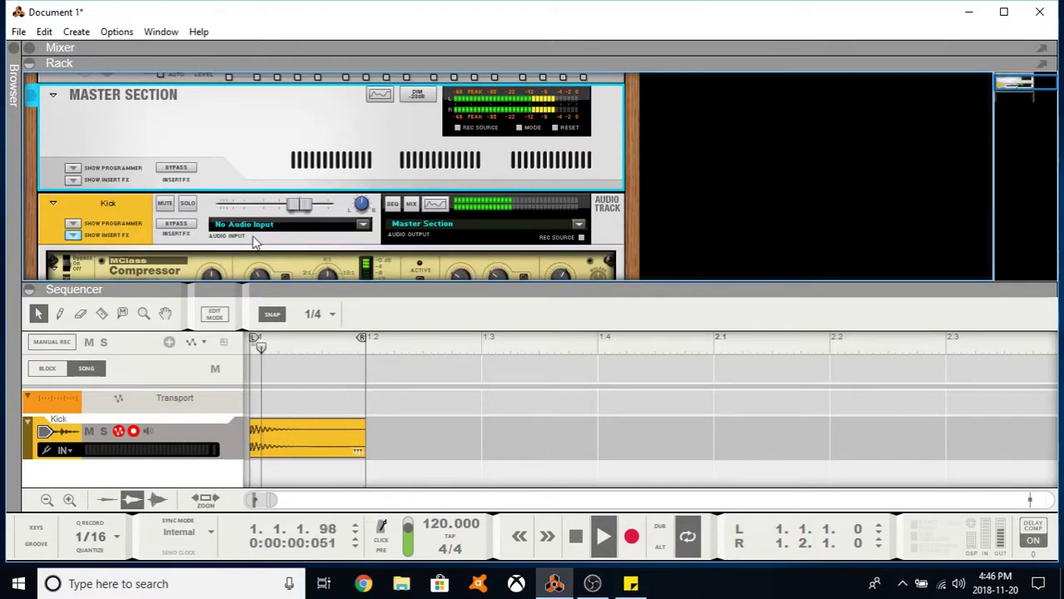
scroll(106, 221, "down", 1)
scroll(103, 222, "up", 1)
scroll(102, 222, "down", 1)
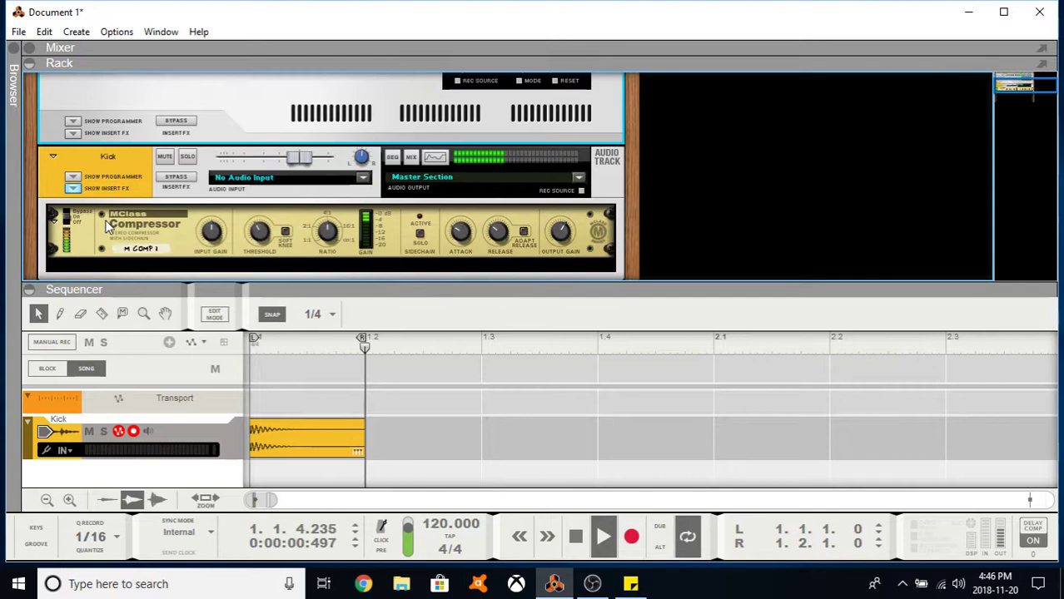
scroll(518, 223, "up", 2)
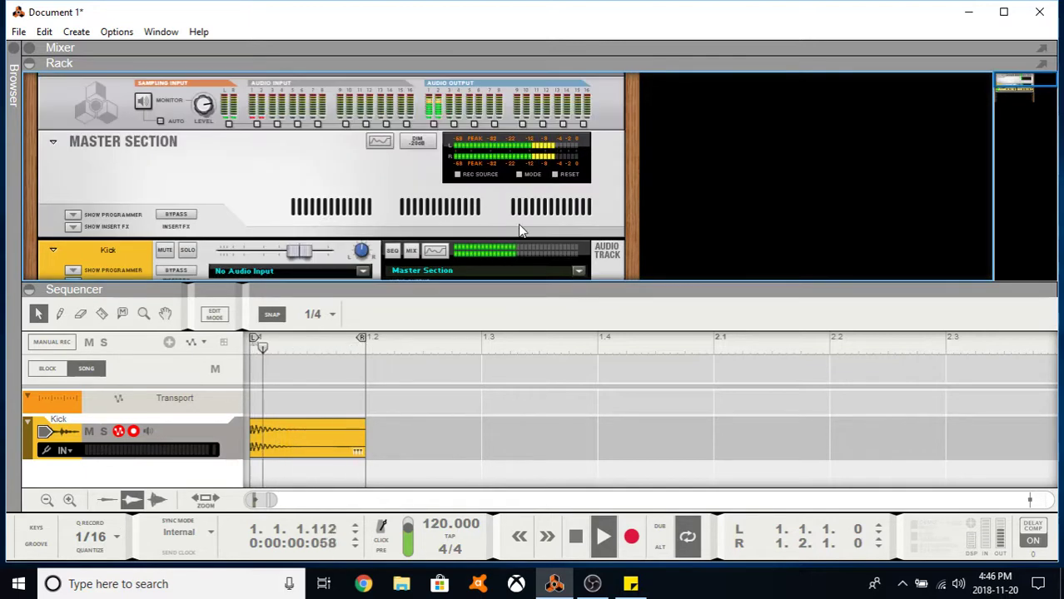
left_click(551, 190)
scroll(551, 196, "down", 2)
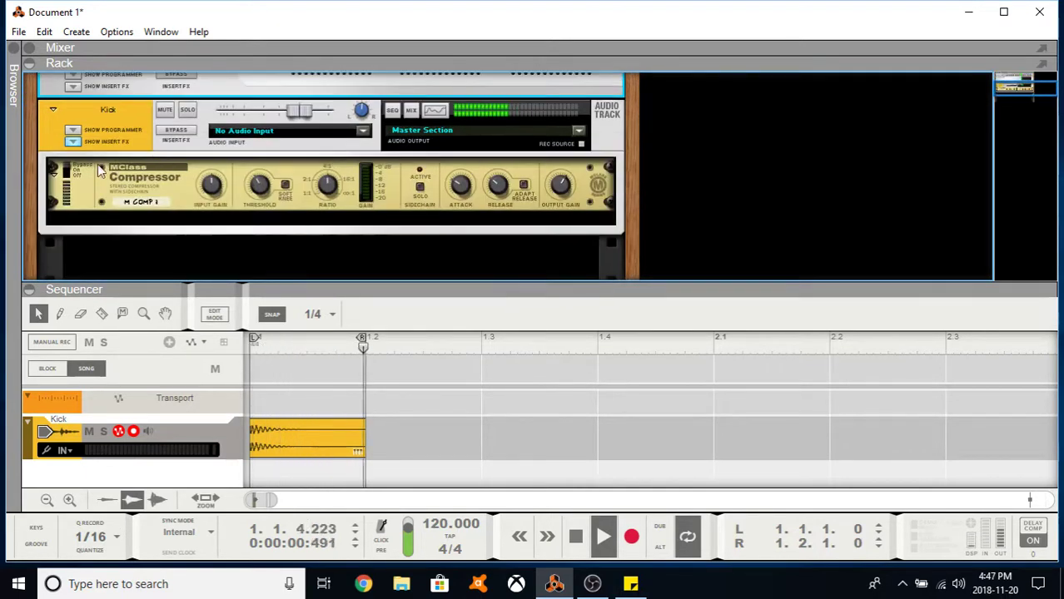
left_click(73, 169)
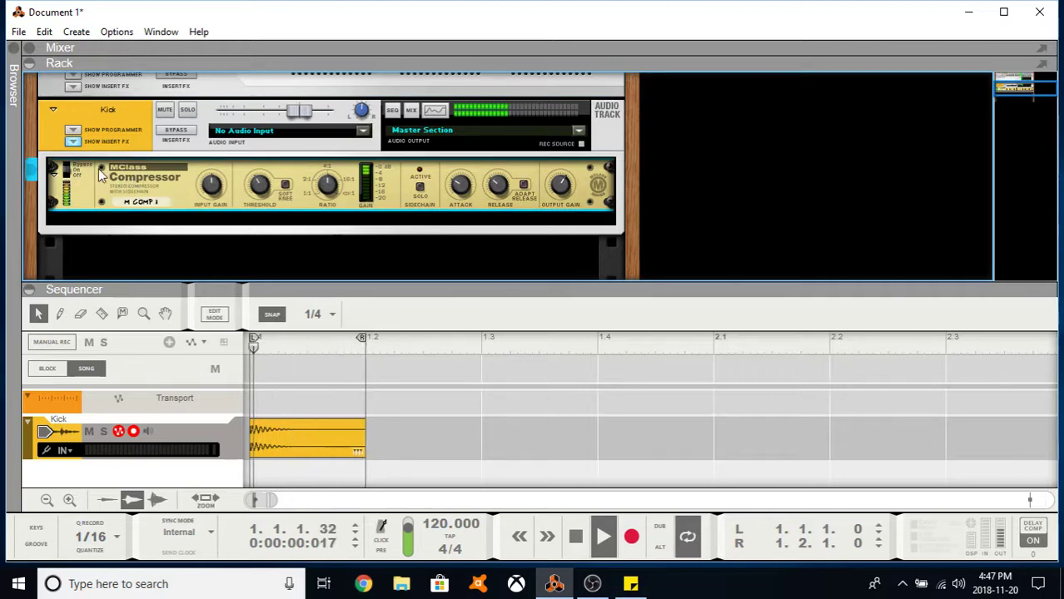
key("space")
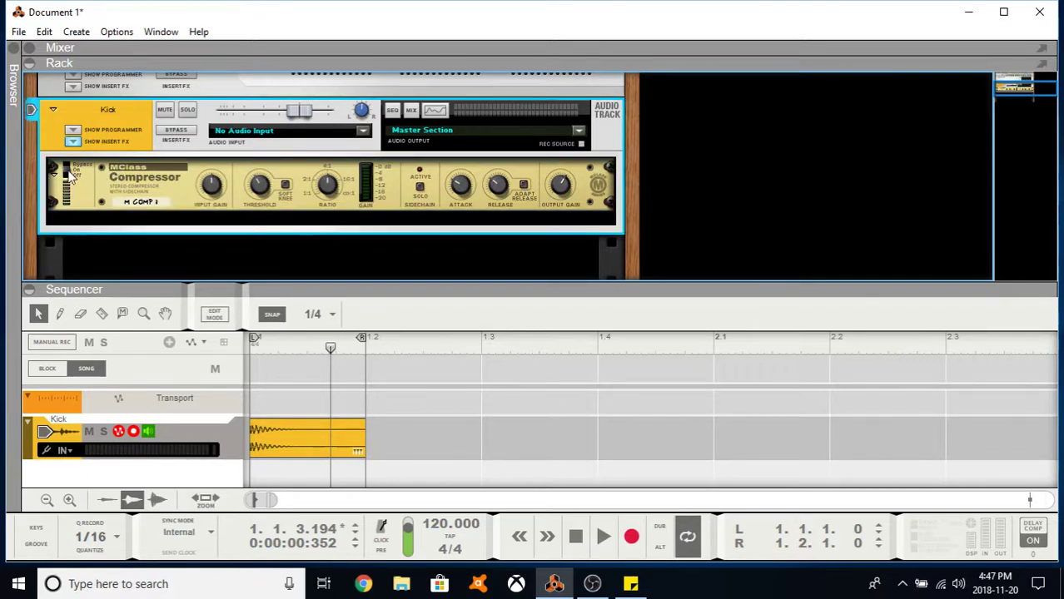
key("space")
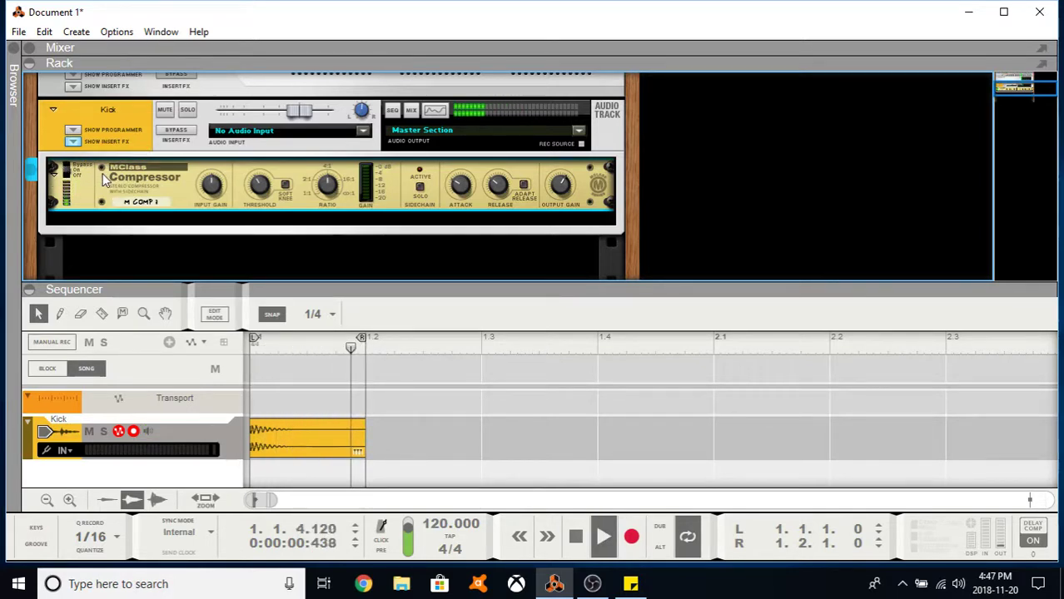
key("space")
key("KP_0")
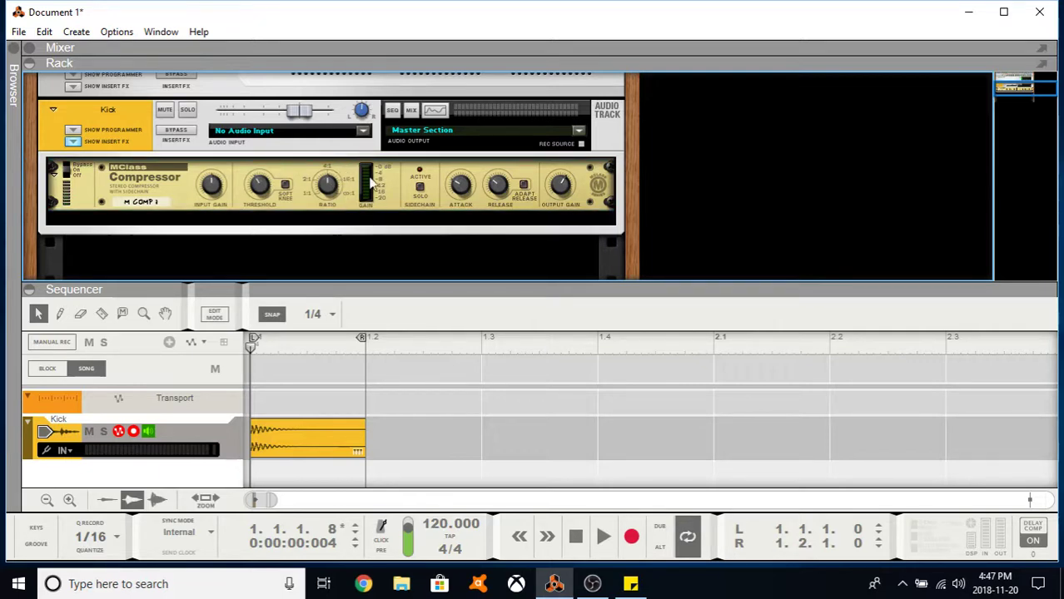
left_click(395, 183)
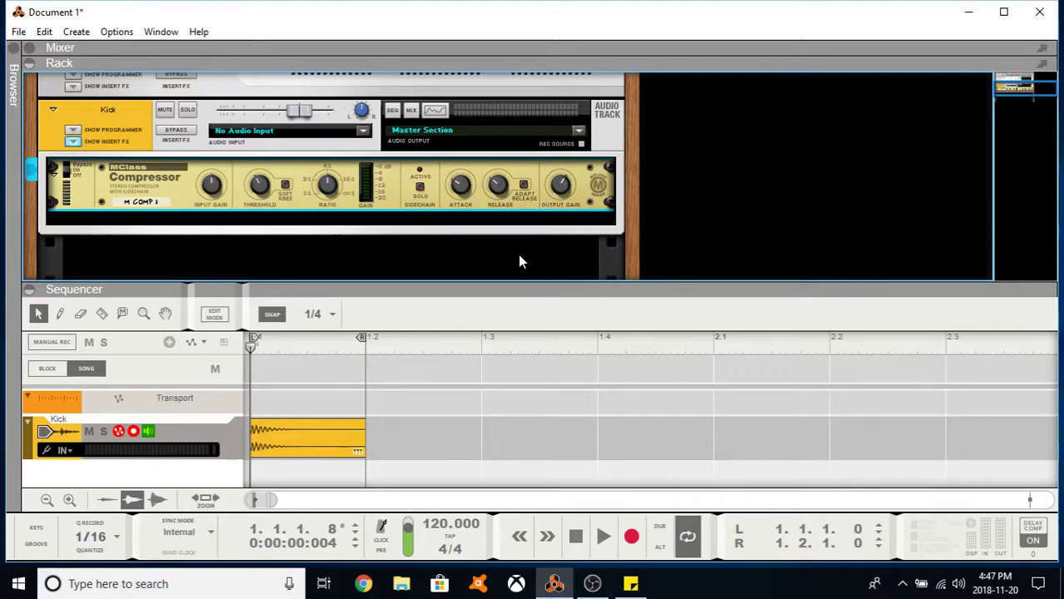
left_click(485, 262)
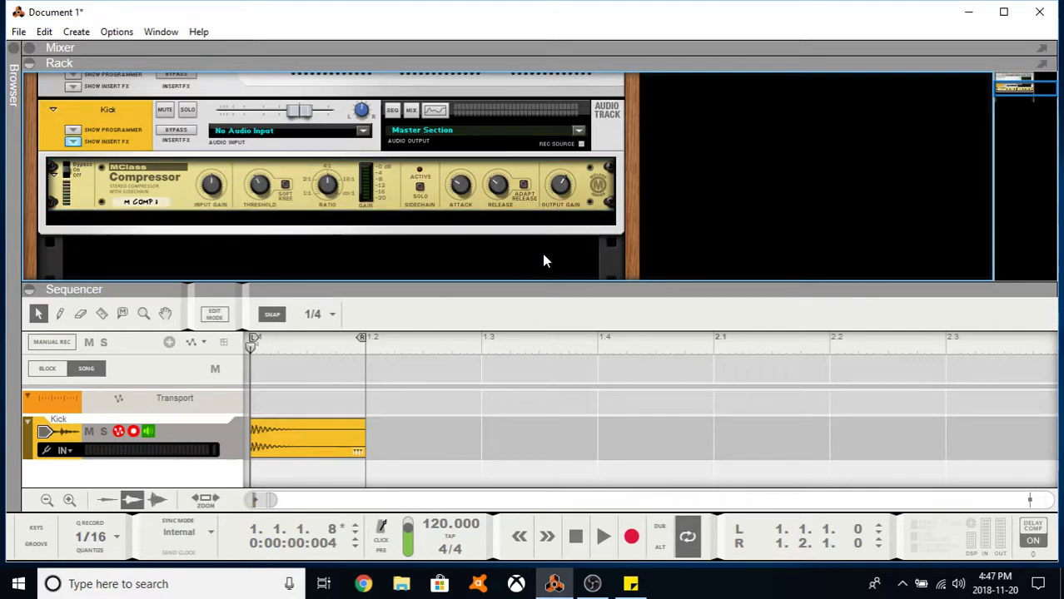